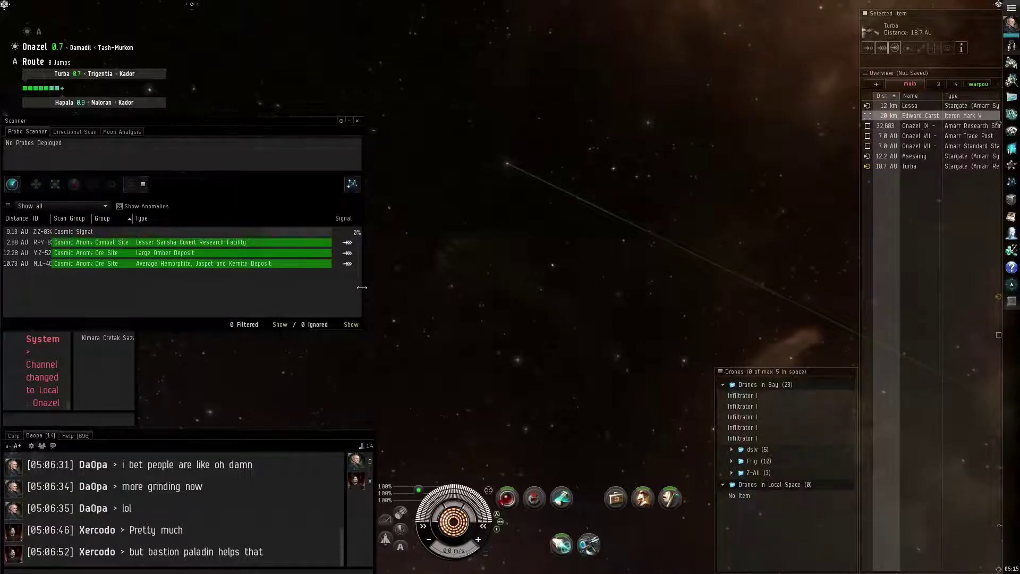
Shrink the Scanner to the anomaly list and bring up warp options for the Sansha combat site
{"action": "left_click_drag", "start_coordinate": [361, 287], "coordinate": [168, 274]}
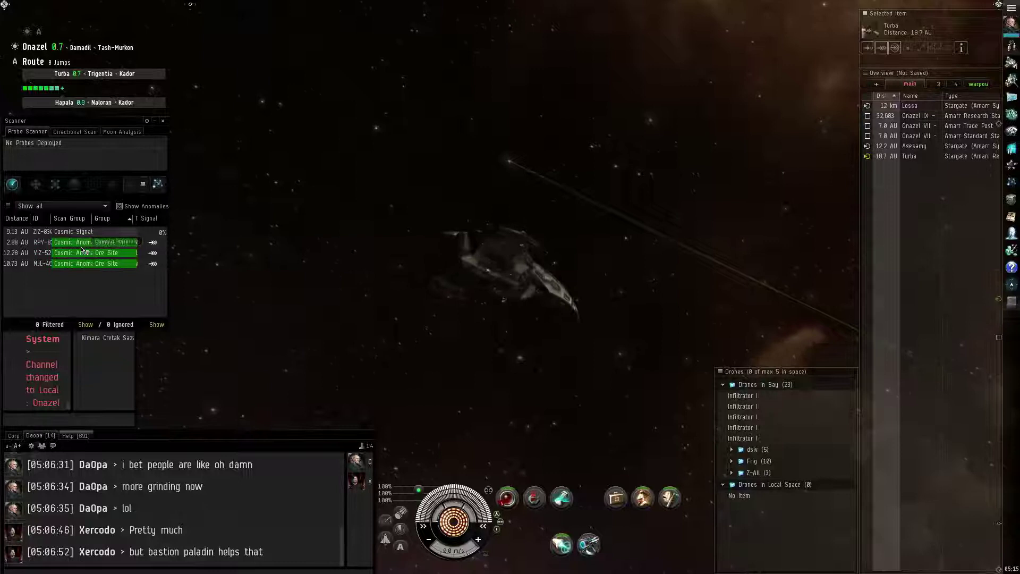
{"action": "right_click", "coordinate": [82, 249]}
Warp to the Sansha site at 0 m, collapse the scanner, and chat 'lets see how this goes'
{"action": "left_click", "coordinate": [104, 252]}
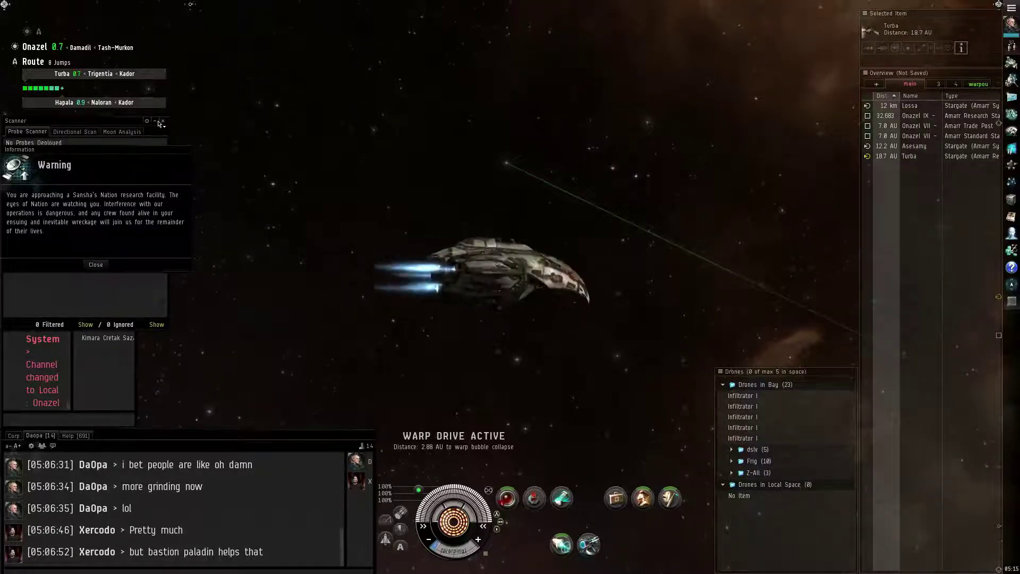
{"action": "left_click", "coordinate": [96, 264]}
{"action": "double_click", "coordinate": [132, 122]}
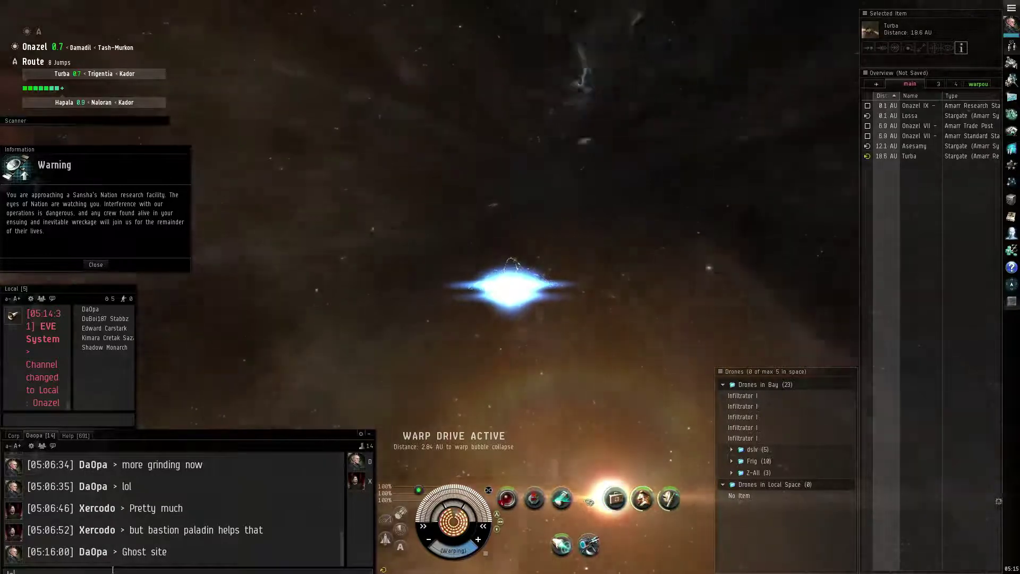
{"action": "type", "text": "Into ooolets see how this goes"}
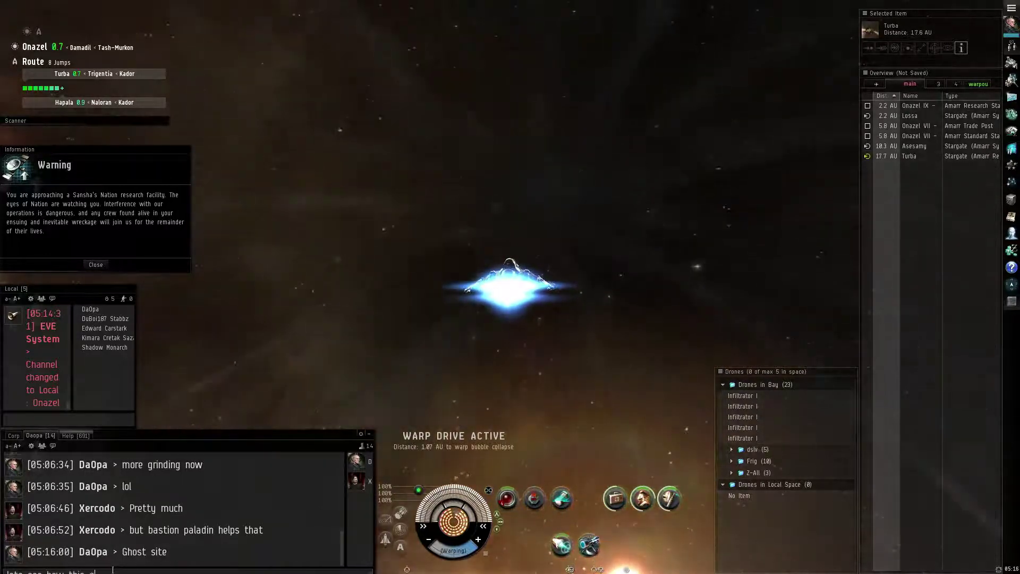
{"action": "key", "text": "Return"}
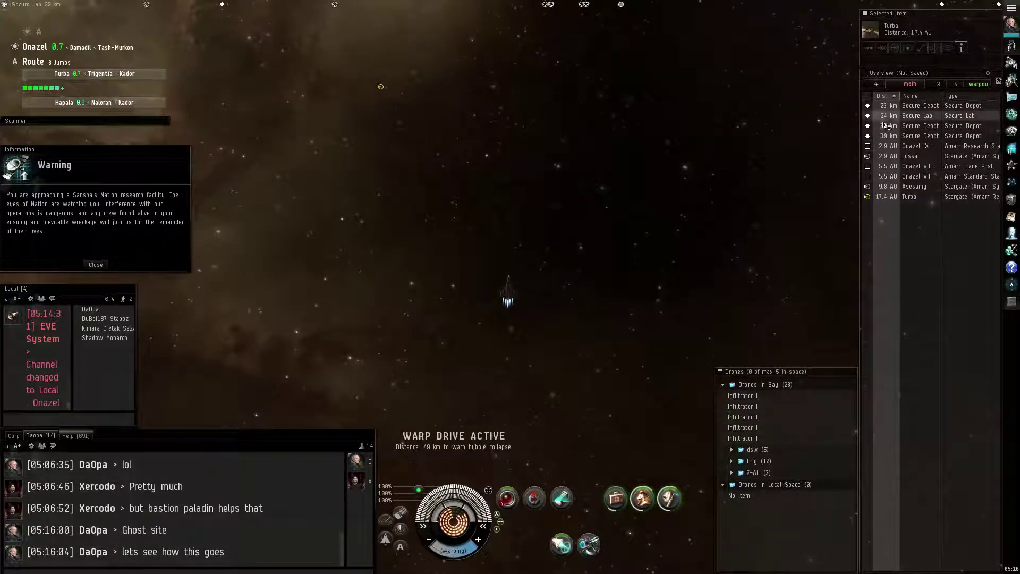
Lock all four site structures, the three Secure Depots and the Secure Lab, from the Overview
{"action": "left_click", "coordinate": [894, 136]}
{"action": "key", "text": "ctrl"}
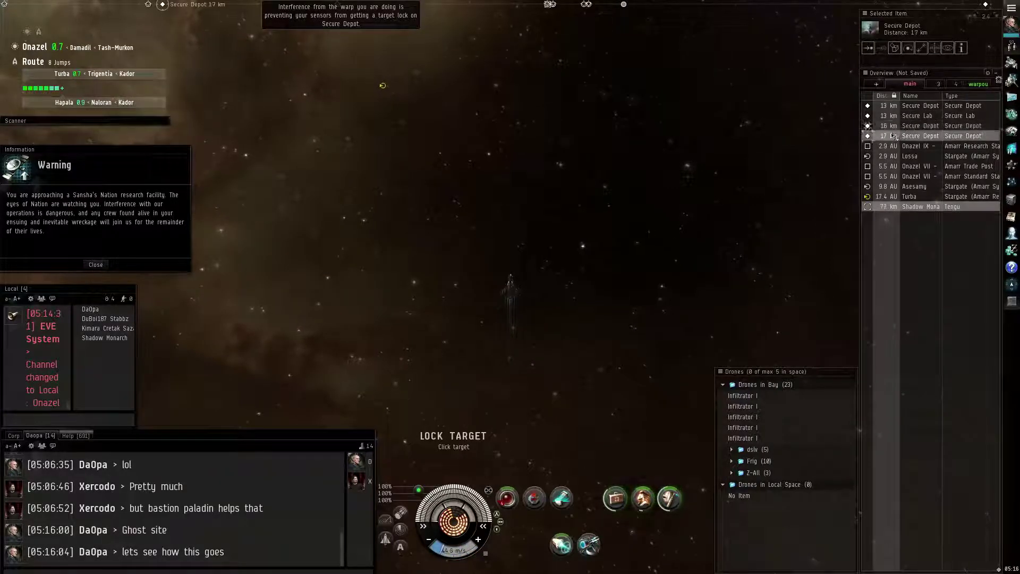
{"action": "left_click", "coordinate": [908, 105]}
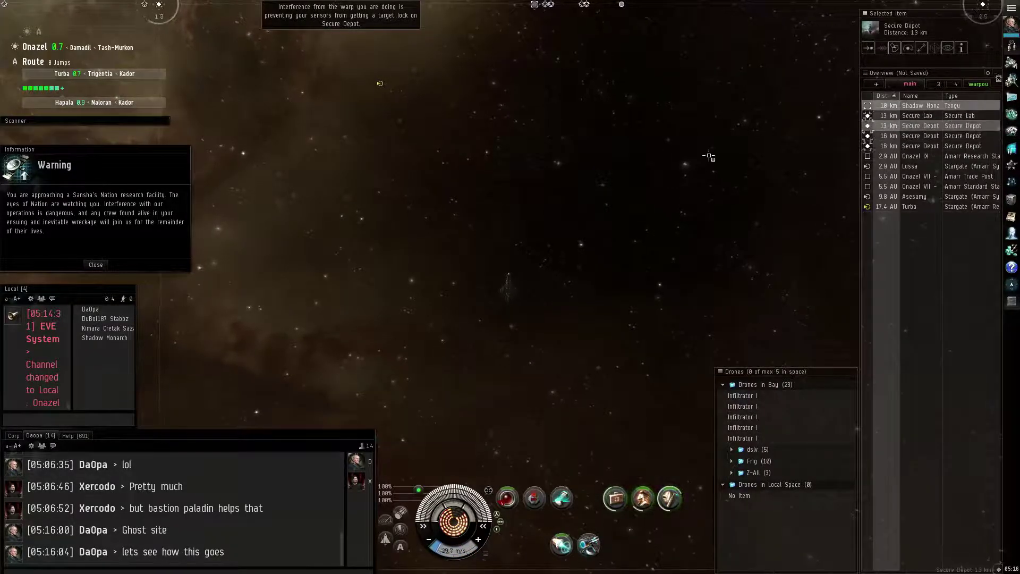
{"action": "left_click", "coordinate": [916, 116], "text": "ctrl"}
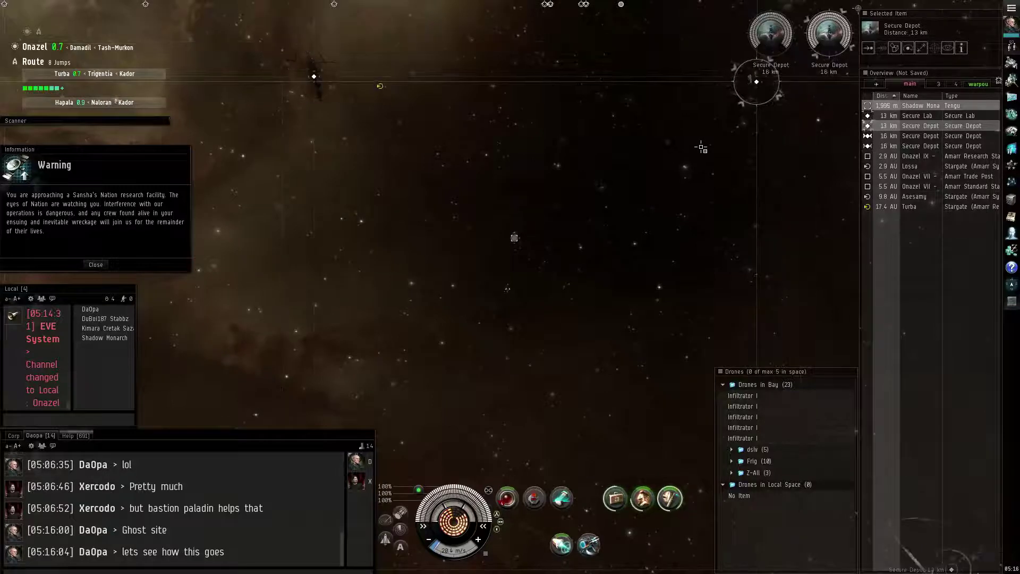
{"action": "left_click", "coordinate": [917, 135], "text": "ctrl"}
{"action": "left_click", "coordinate": [771, 35]}
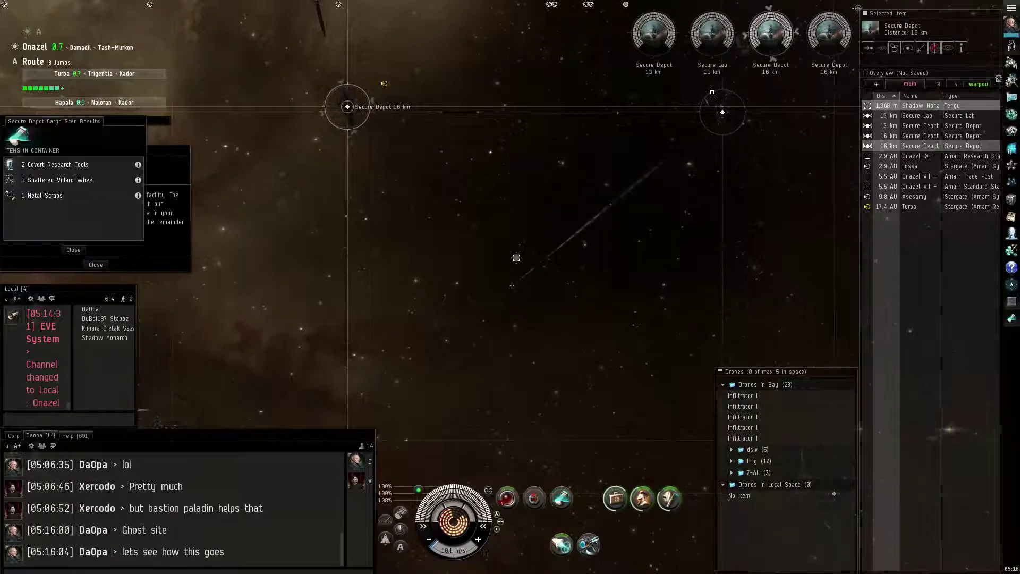
Scan the Secure Lab and 14 km Secure Depot cargo, then fly toward the Secure Lab
{"action": "left_click", "coordinate": [711, 48]}
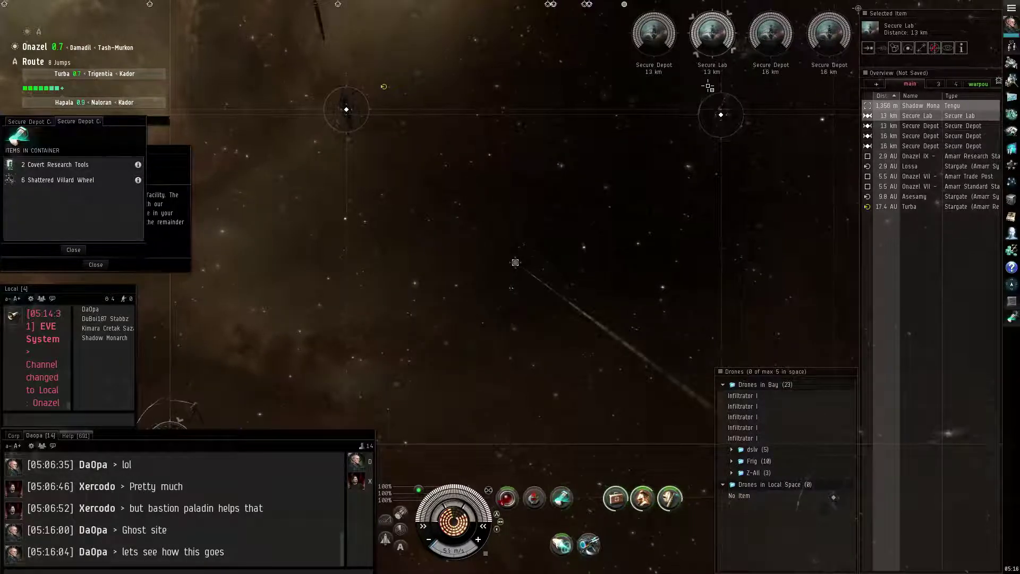
{"action": "left_click", "coordinate": [654, 40]}
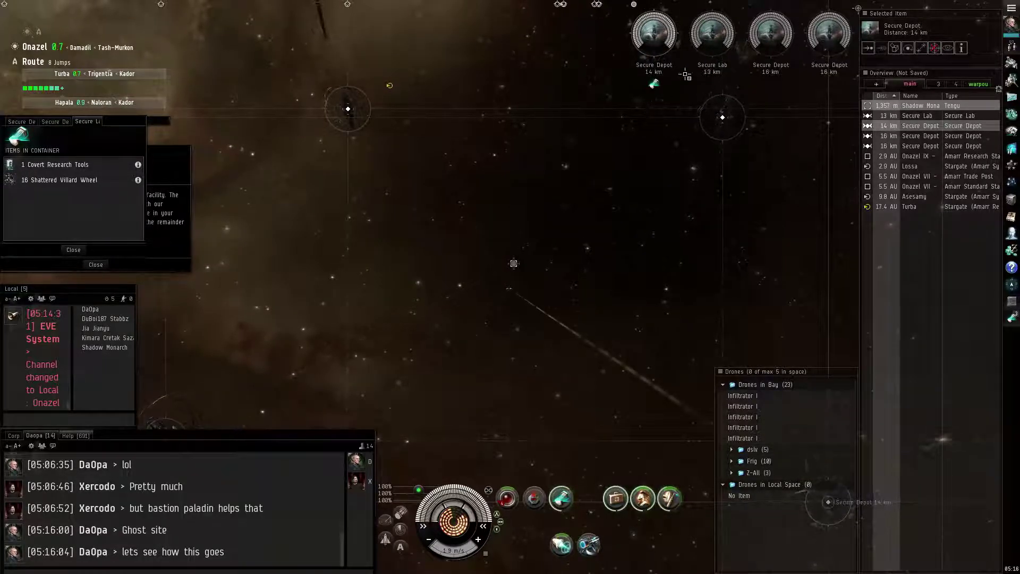
{"action": "left_click", "coordinate": [710, 33]}
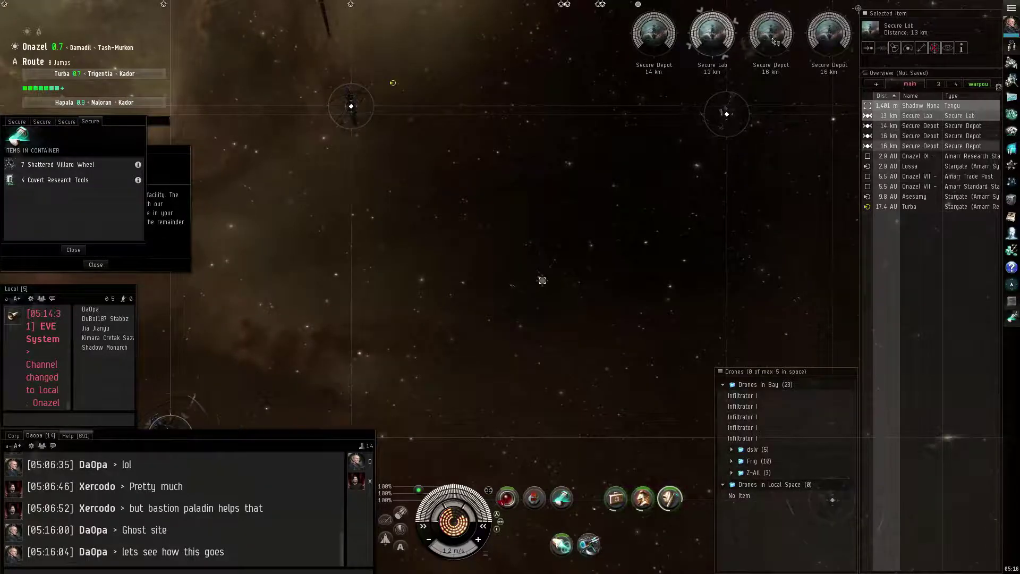
{"action": "left_click", "coordinate": [866, 50]}
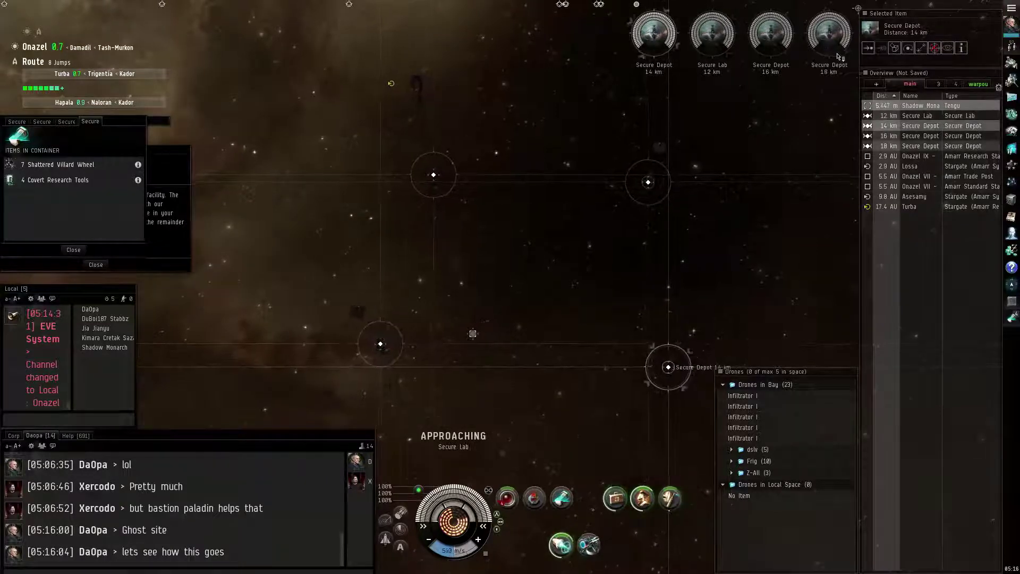
Approach the 14 km Secure Depot and activate the Data Analyzer II on it
{"action": "left_click", "coordinate": [916, 125]}
{"action": "double_click", "coordinate": [675, 362]}
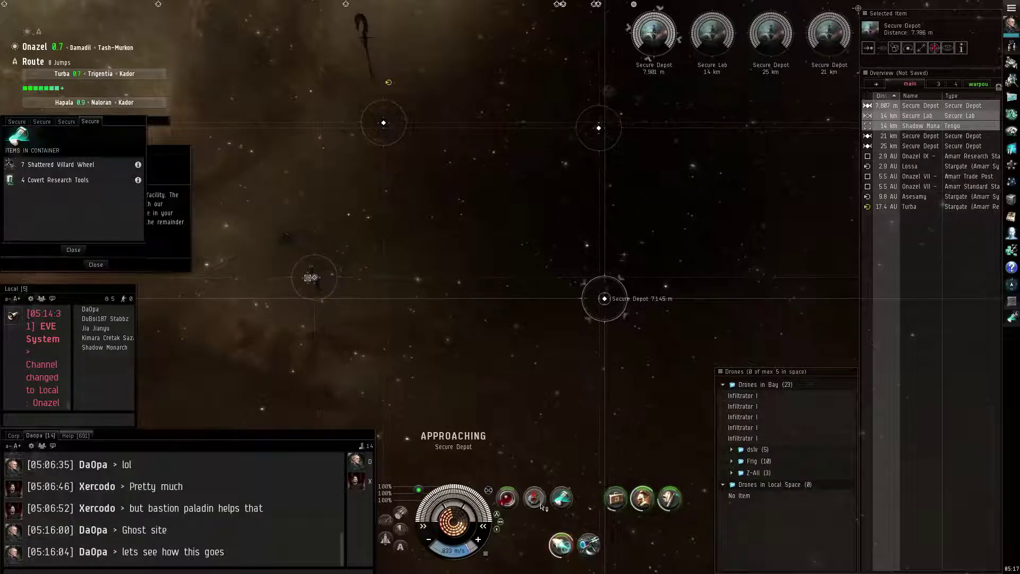
{"action": "left_click", "coordinate": [561, 548]}
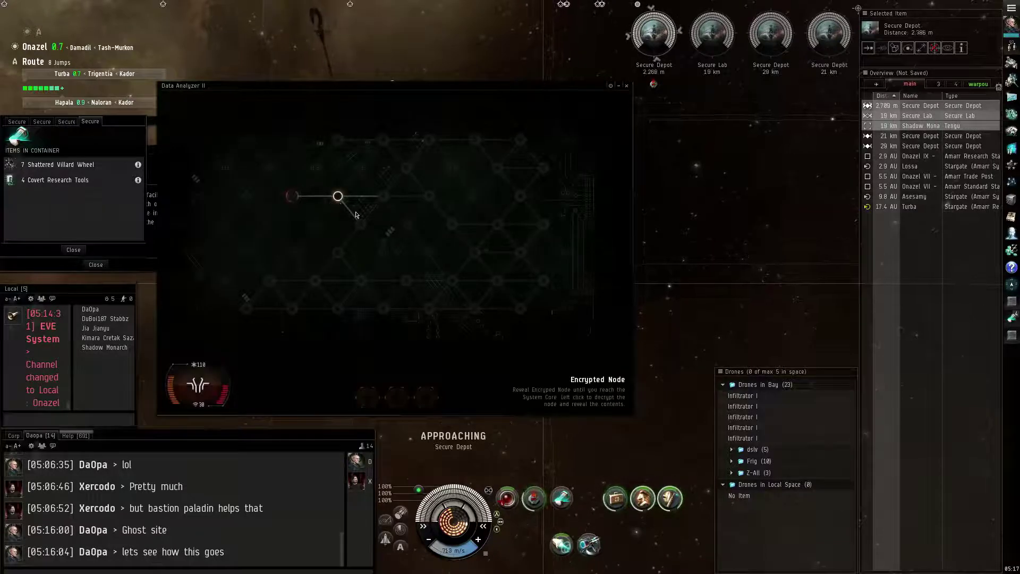
Explore the hacking grid node by node, uncovering an item and defensive subsystems
{"action": "left_click", "coordinate": [341, 200]}
{"action": "left_click", "coordinate": [338, 254]}
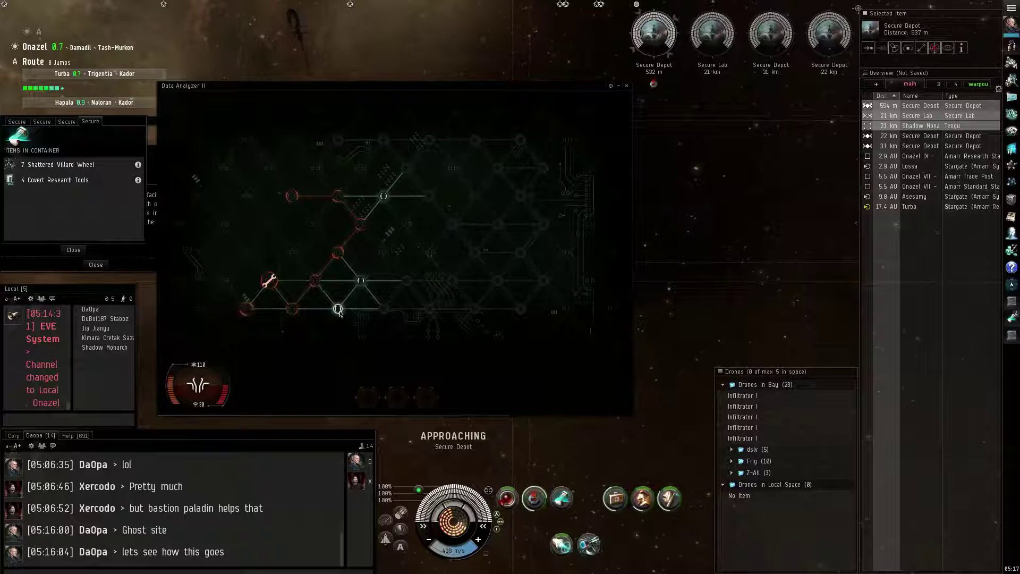
{"action": "left_click", "coordinate": [360, 281]}
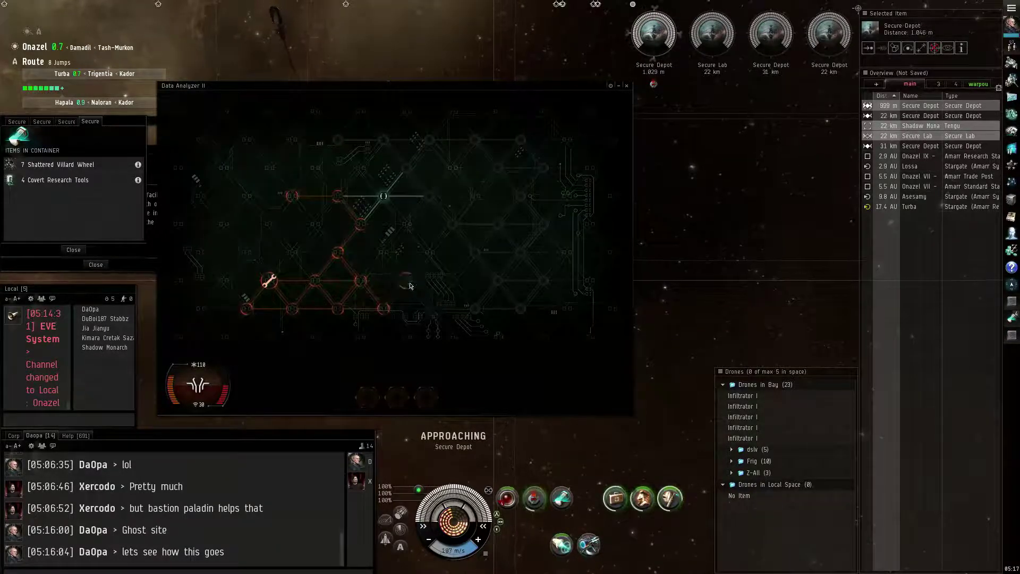
{"action": "left_click", "coordinate": [407, 283]}
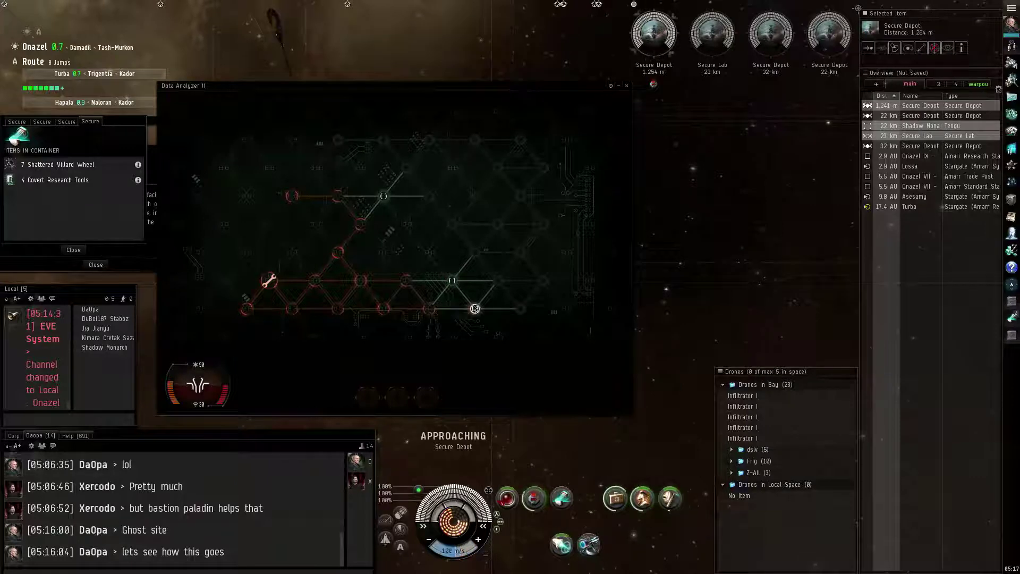
{"action": "left_click", "coordinate": [542, 282]}
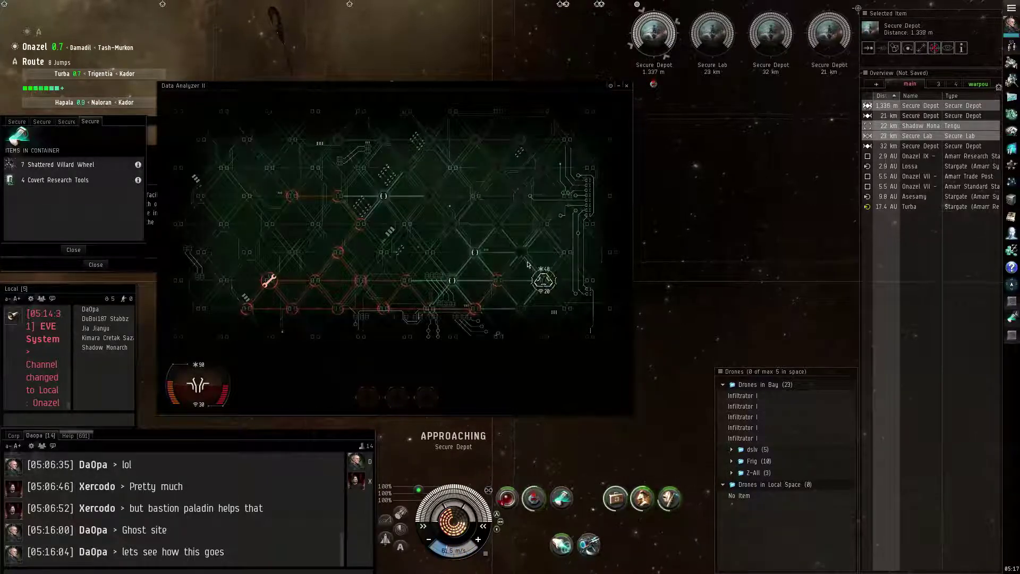
{"action": "left_click", "coordinate": [474, 254]}
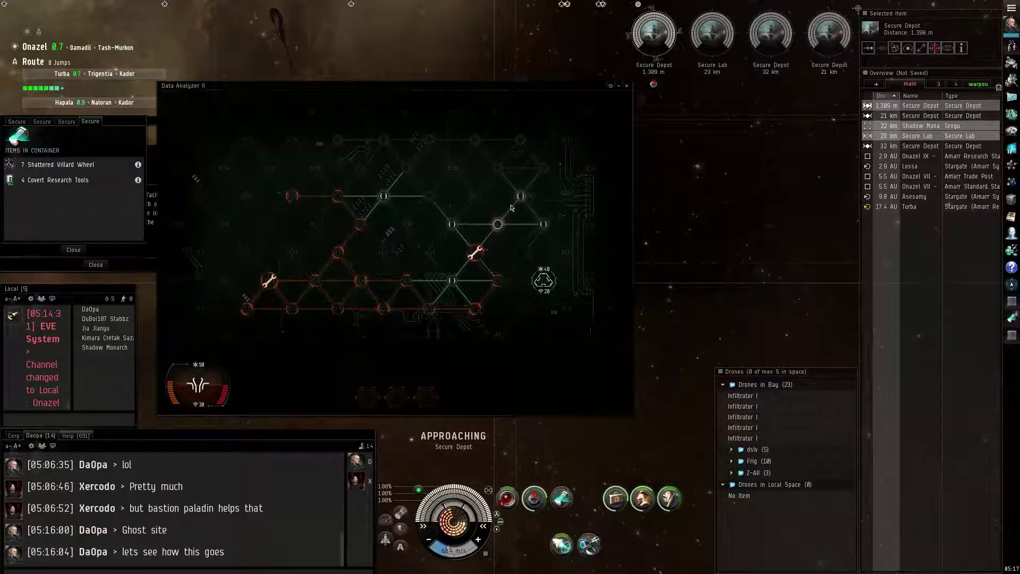
{"action": "left_click", "coordinate": [520, 197]}
{"action": "left_click", "coordinate": [528, 197]}
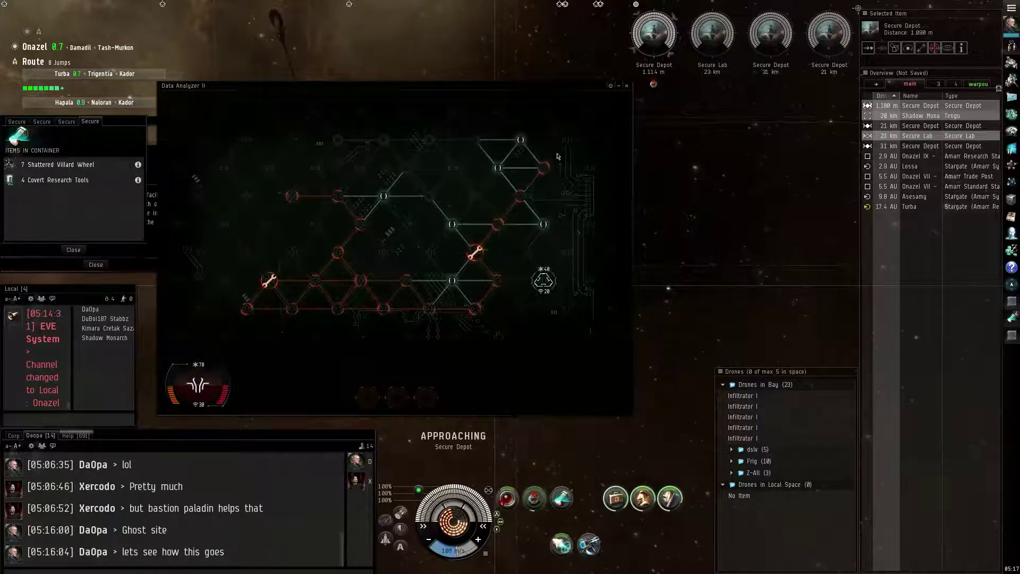
{"action": "left_click", "coordinate": [497, 168]}
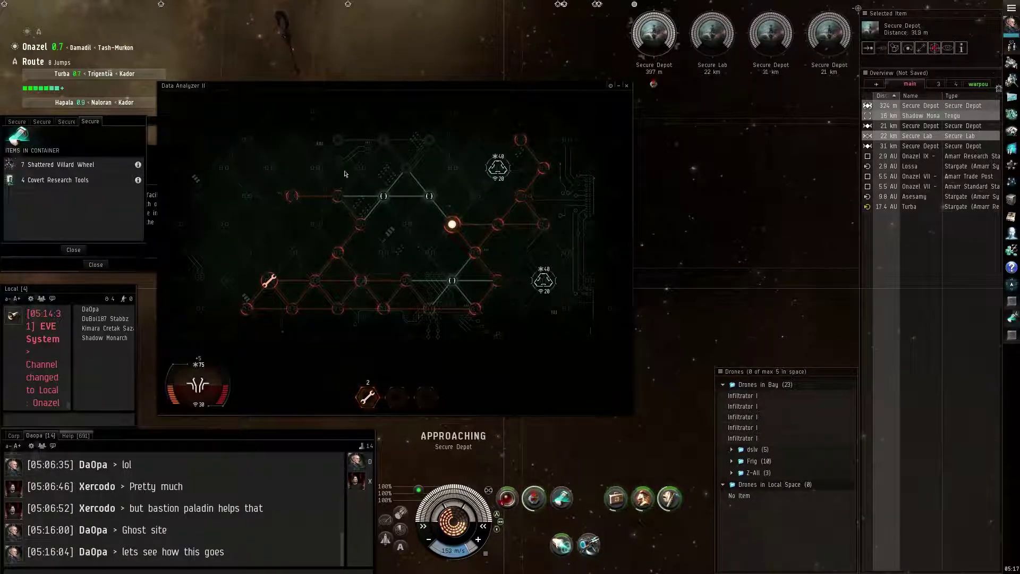
{"action": "left_click", "coordinate": [386, 196]}
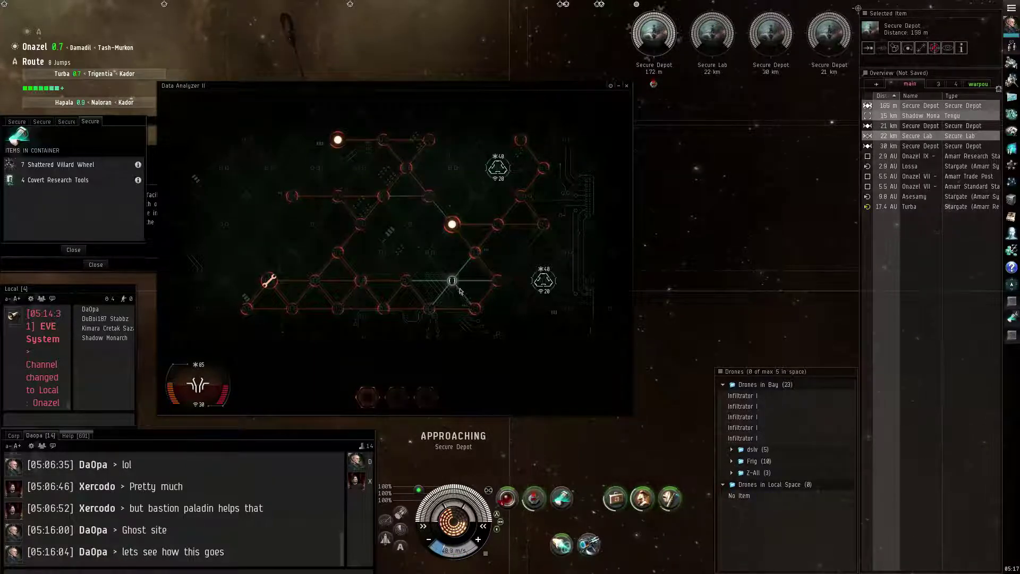
Destroy the defensive subsystem, hit the system core, and close the cargo inventory
{"action": "left_click", "coordinate": [544, 279]}
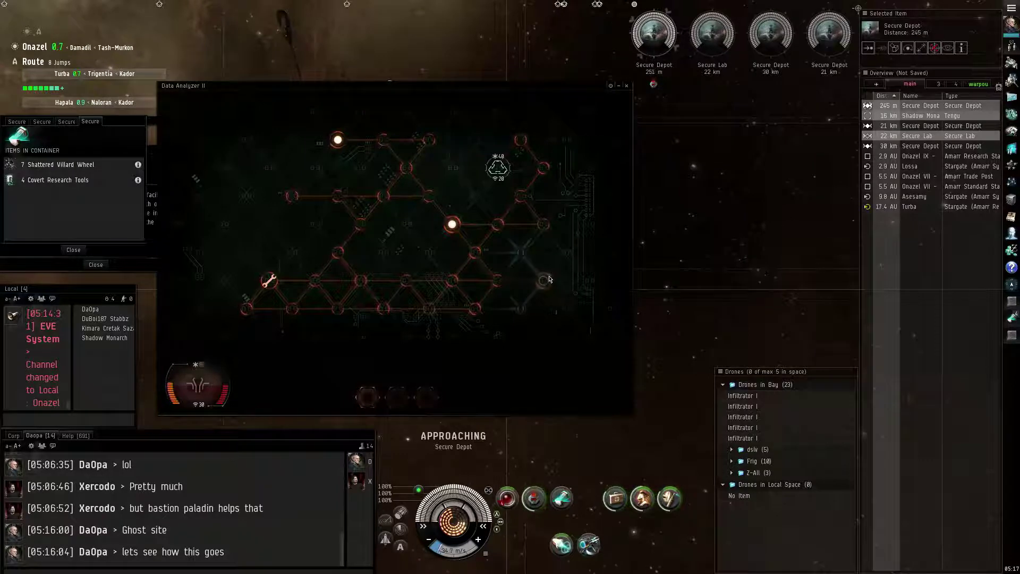
{"action": "left_click", "coordinate": [521, 309]}
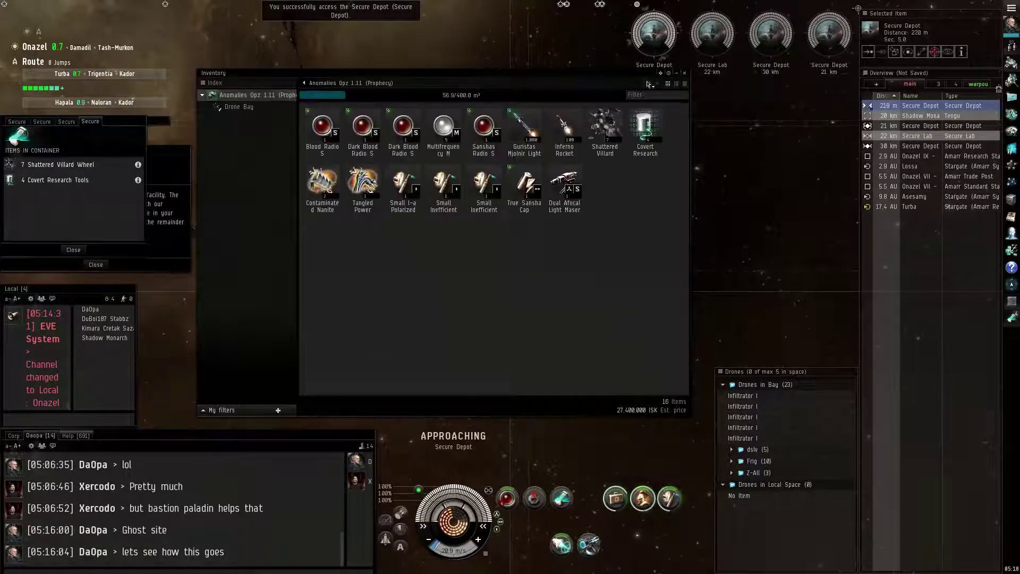
{"action": "left_click", "coordinate": [688, 74]}
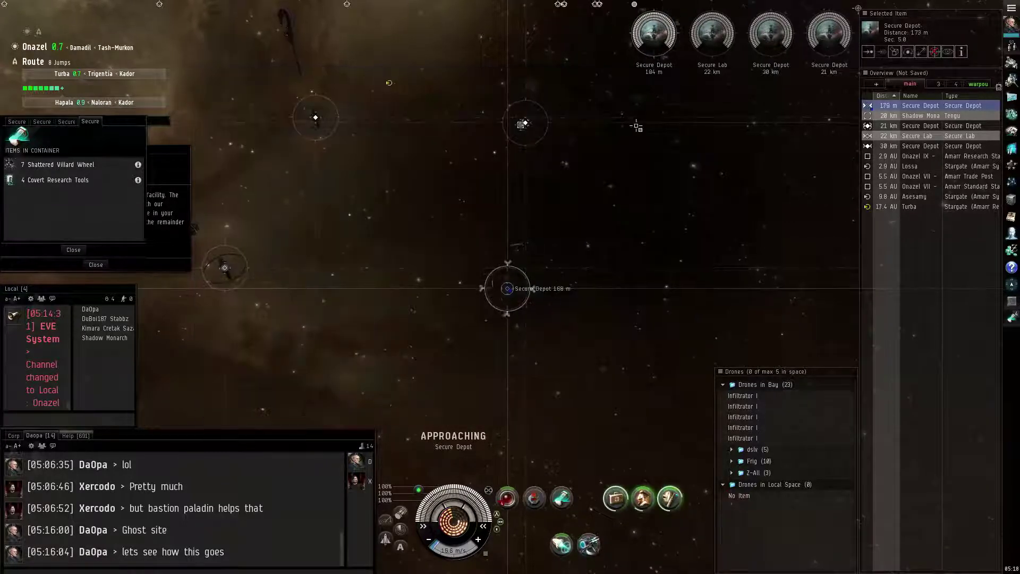
Approach the Secure Depot and Loot All from the depots
{"action": "right_click", "coordinate": [310, 116]}
{"action": "left_click", "coordinate": [334, 123]}
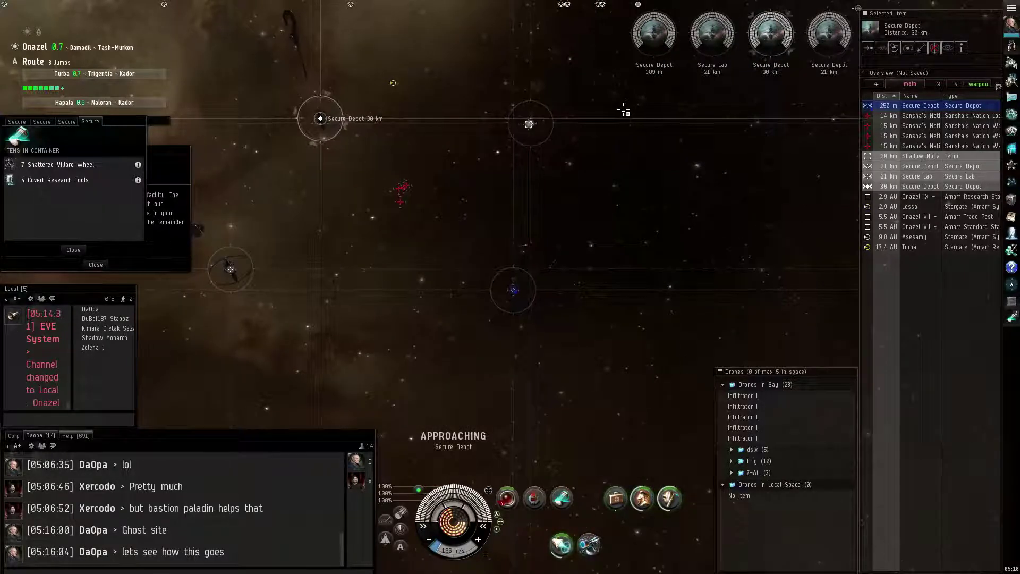
{"action": "left_click", "coordinate": [74, 249]}
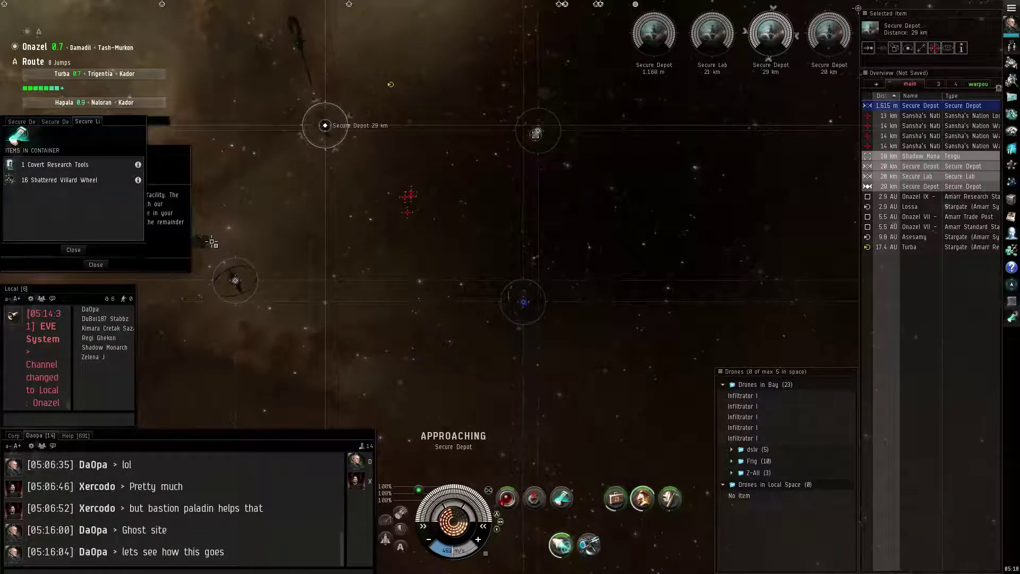
{"action": "left_click", "coordinate": [74, 251]}
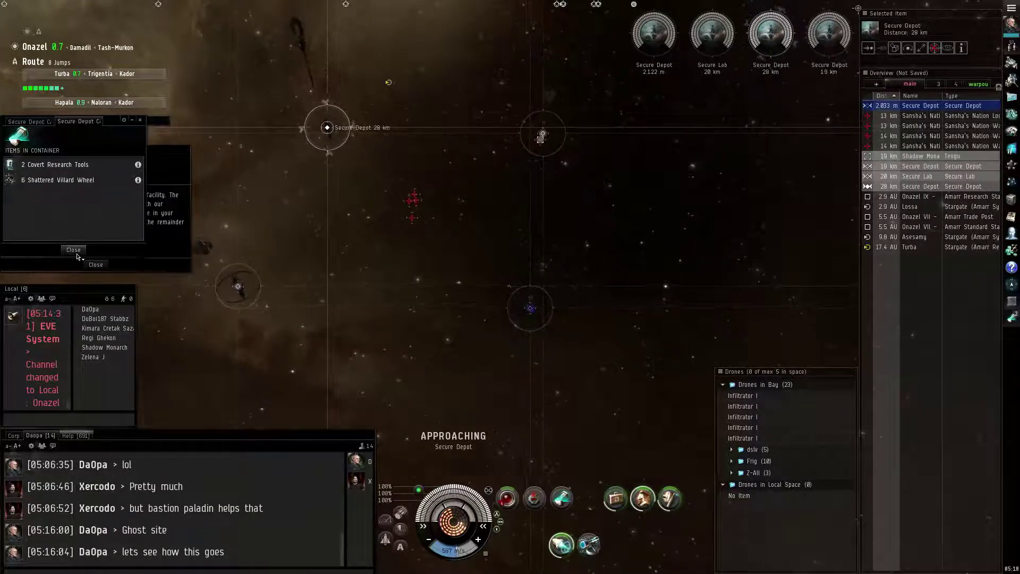
Close the cargo scan results and warp to Onazel I - Belt 1
{"action": "left_click", "coordinate": [74, 250]}
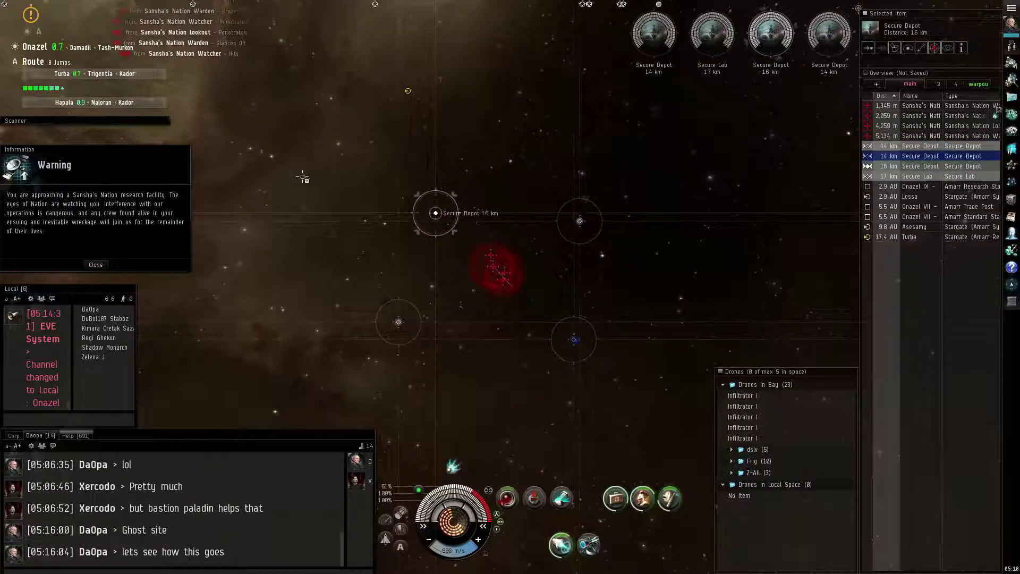
{"action": "right_click", "coordinate": [246, 140]}
{"action": "mouse_move", "coordinate": [277, 166]}
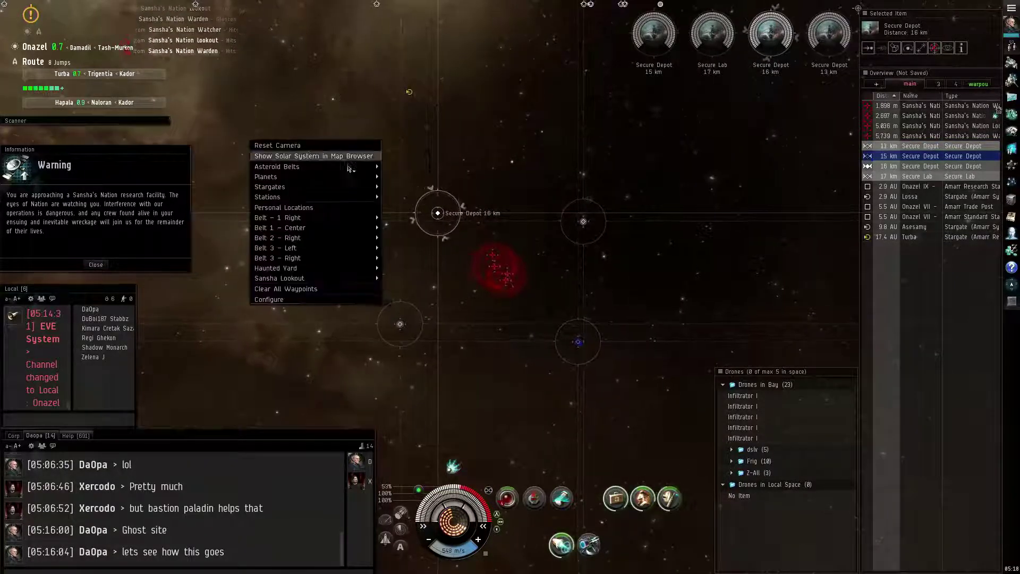
{"action": "left_click", "coordinate": [516, 167]}
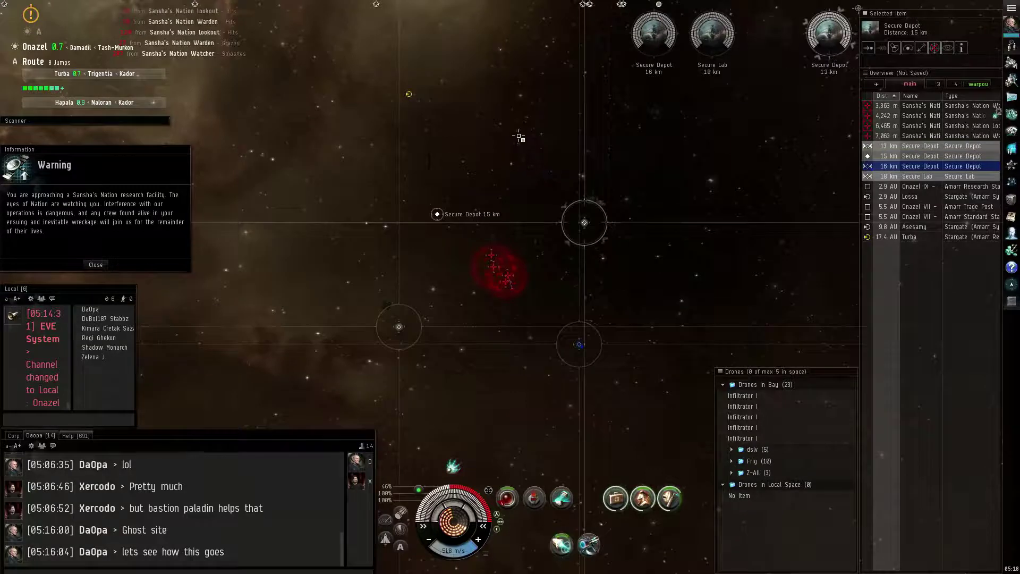